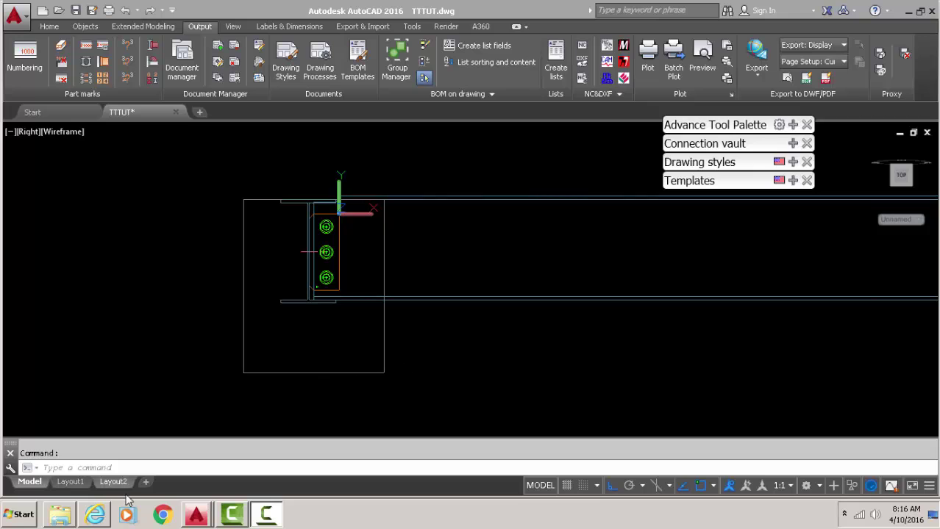
Switch to the YouTube comments page to read the question about exporting drawings from Advance Steel, and return to TTTUT.dwg in AutoCAD.
left_click(103, 518)
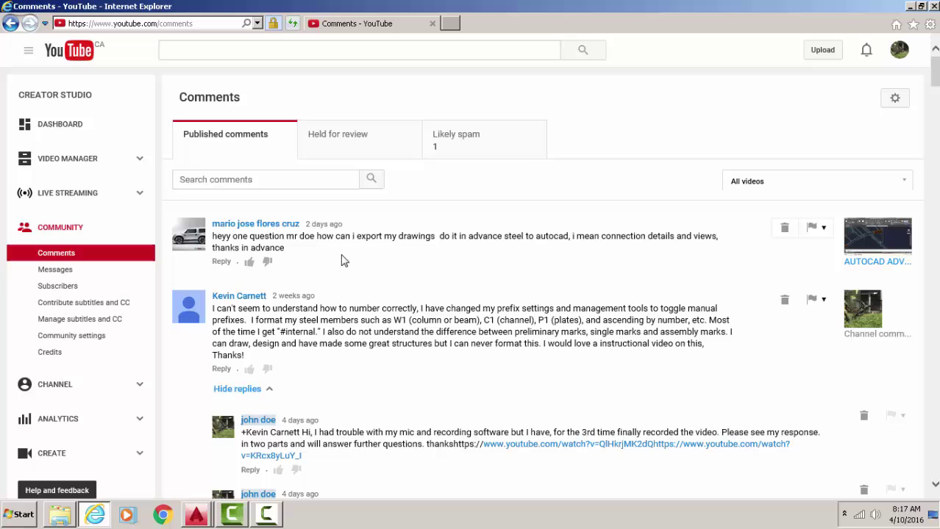
left_click(196, 514)
left_click(198, 485)
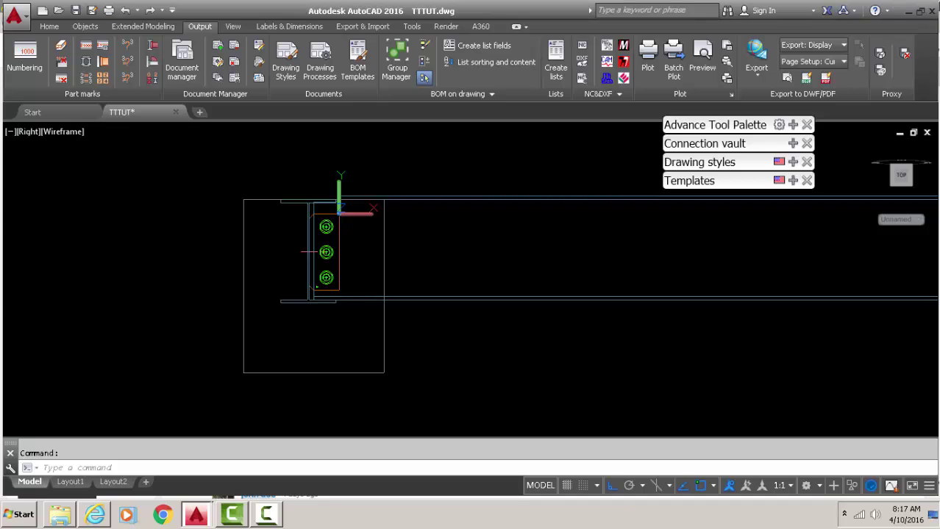
Examine the bolted plate connection and the top flange cope where the long beam meets the supporting beam.
scroll(358, 239, "up", 3)
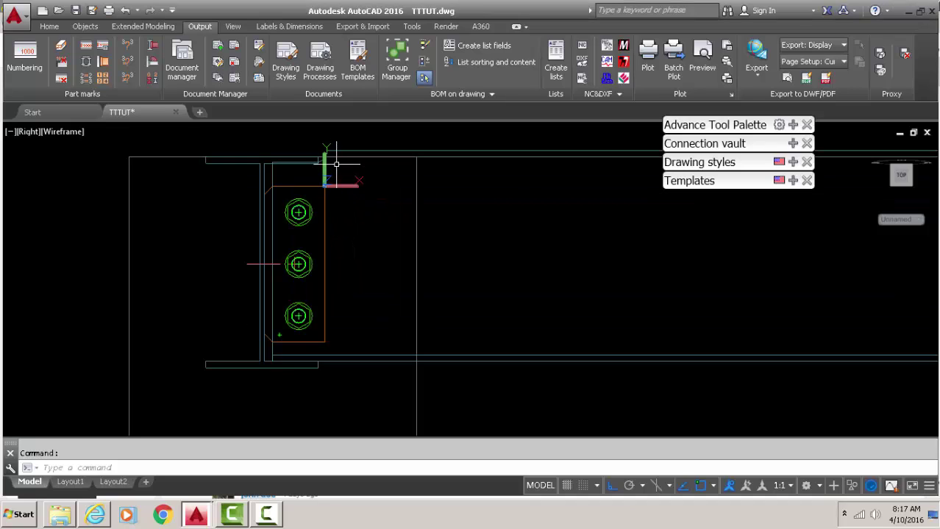
scroll(331, 166, "up", 3)
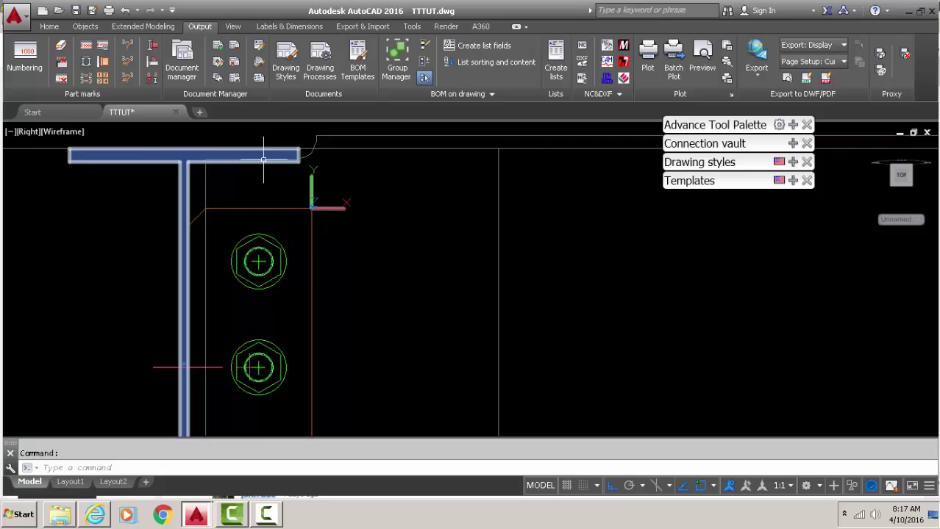
scroll(194, 156, "up", 2)
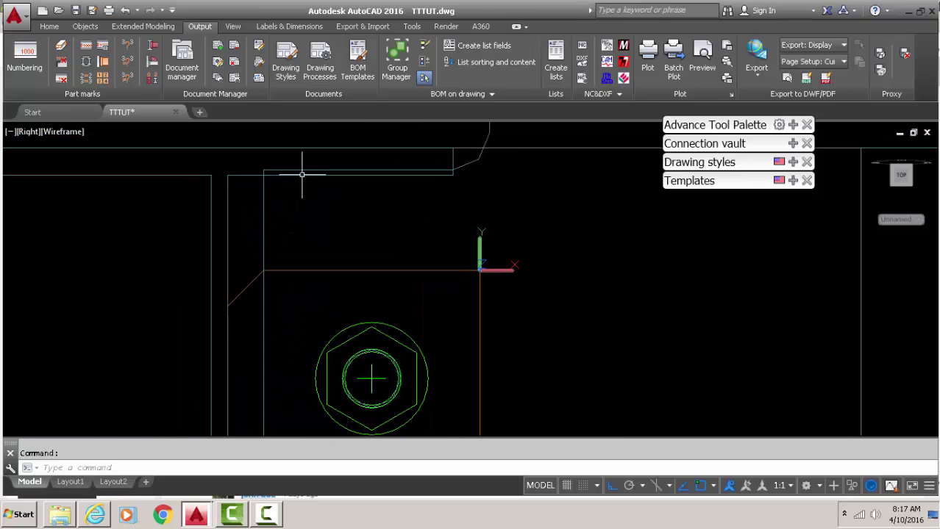
scroll(324, 169, "down", 3)
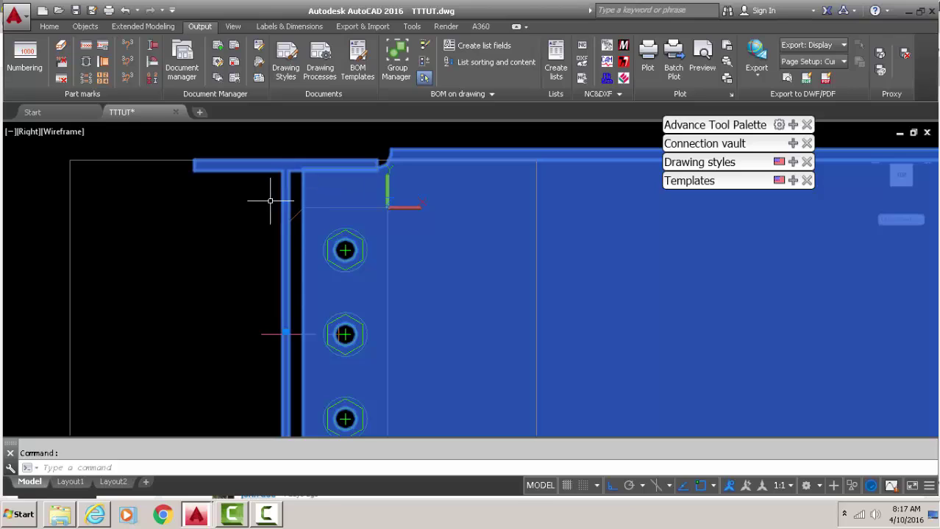
key("Escape")
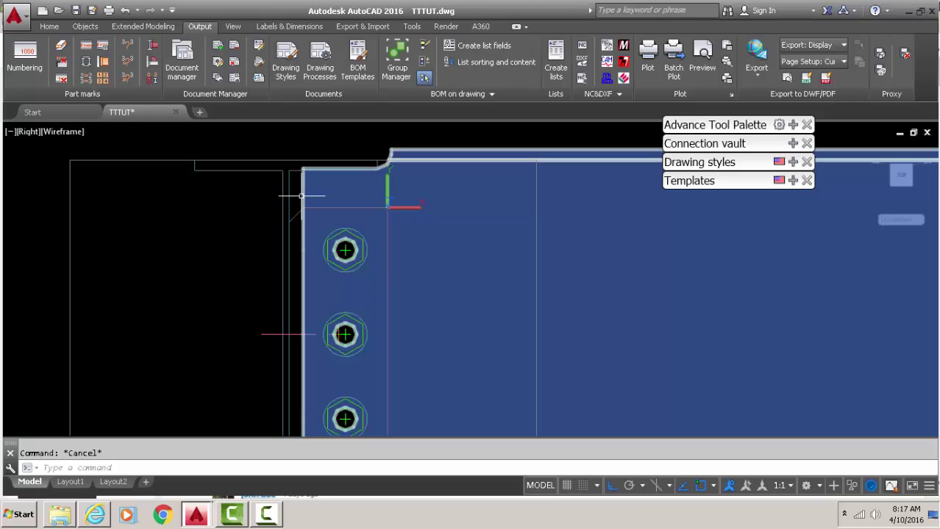
mouse_move(301, 196)
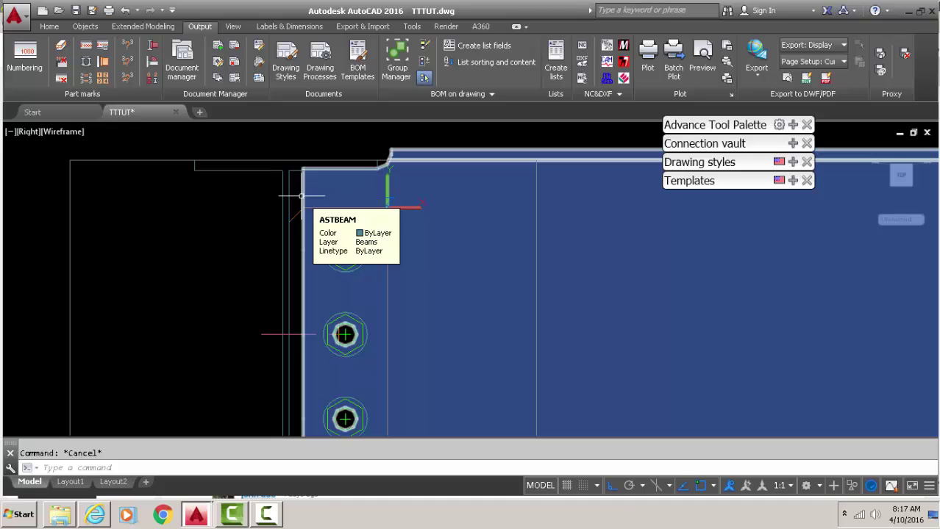
scroll(315, 193, "down", 4)
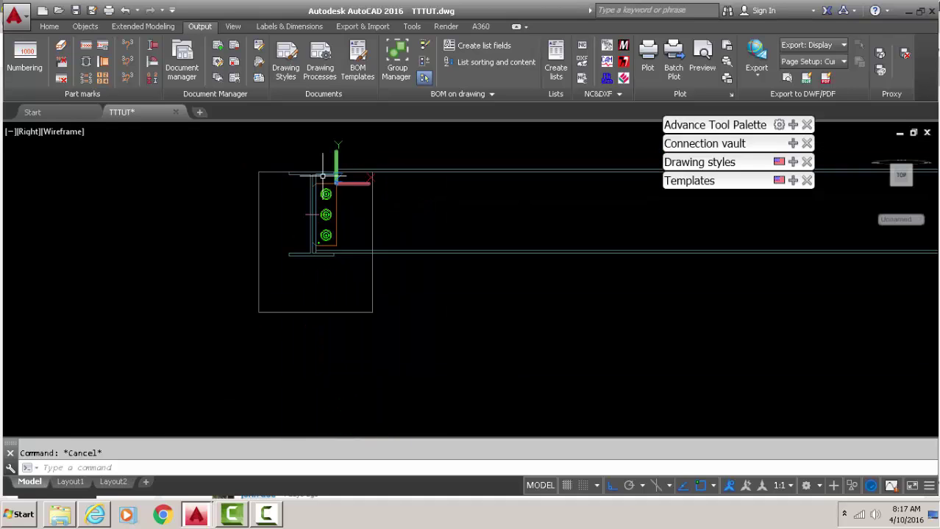
middle_click_drag(315, 193, 323, 222)
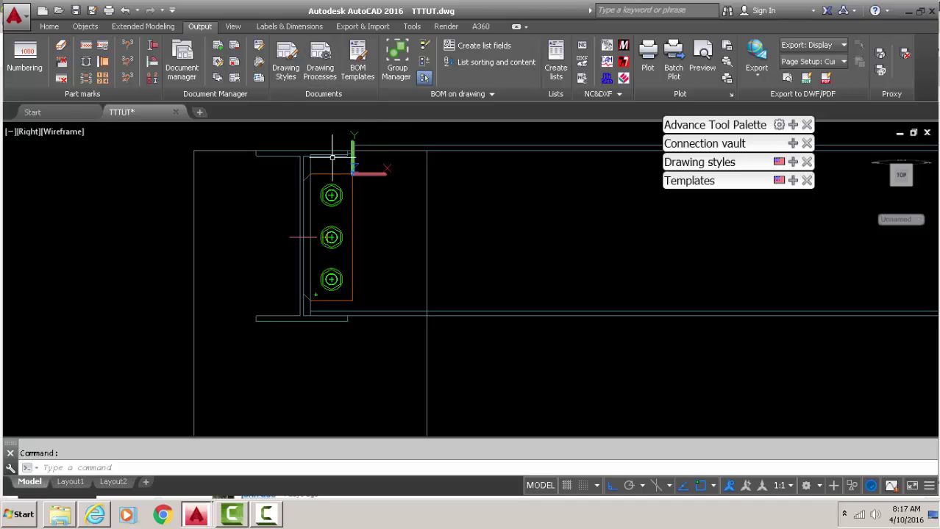
scroll(326, 161, "down", 1)
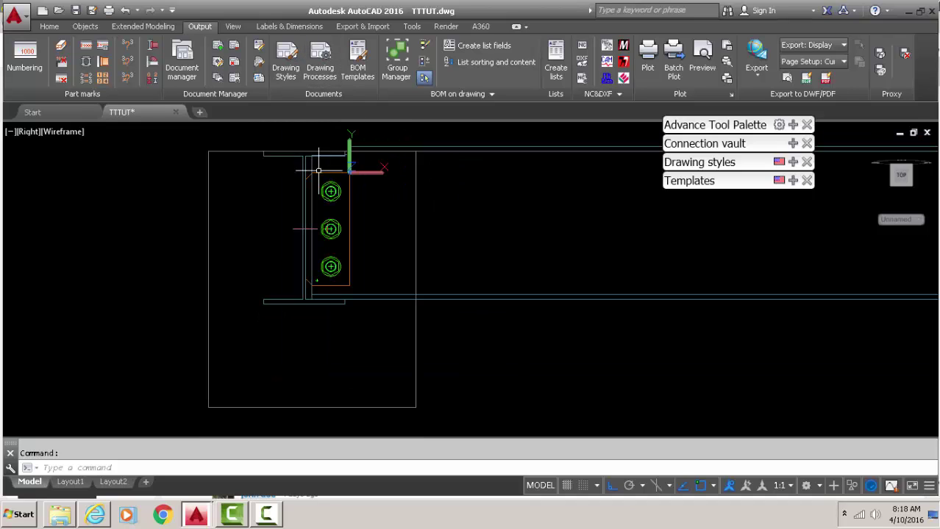
Start a 2 - Anchor Detail - Front drawing from the GA Details drawing styles with its scale set to 3/8"=1".
left_click(793, 126)
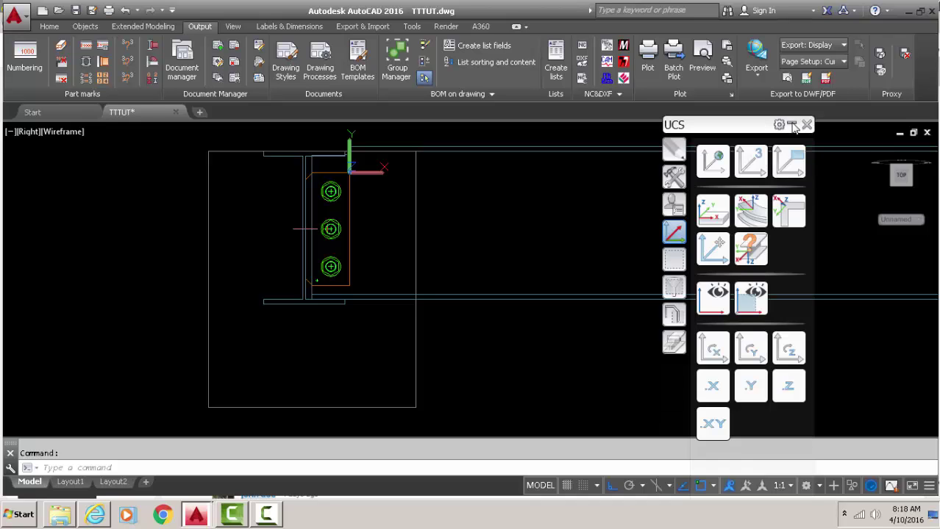
left_click(793, 126)
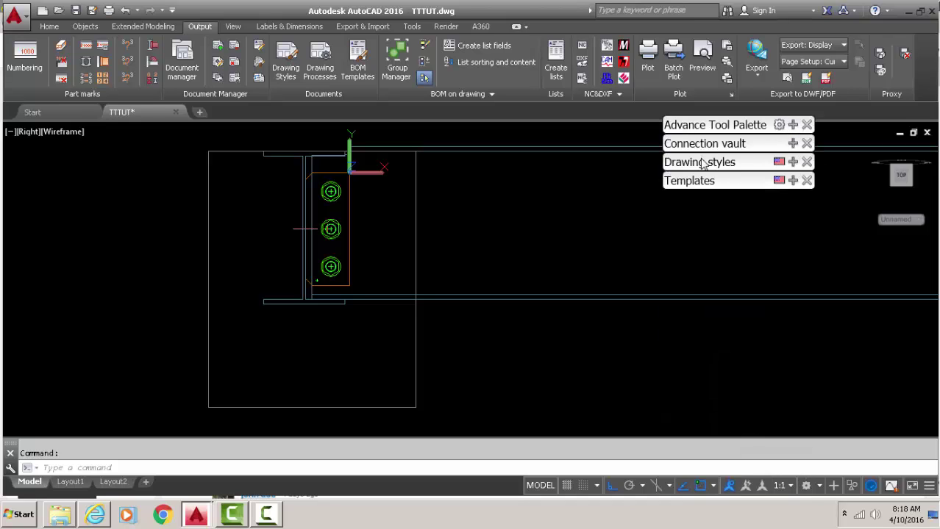
left_click(793, 162)
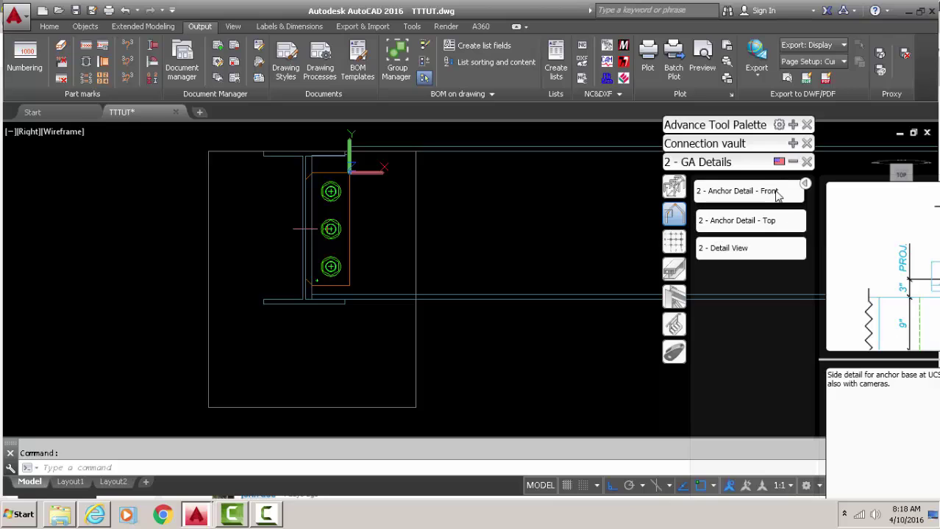
left_click(776, 193)
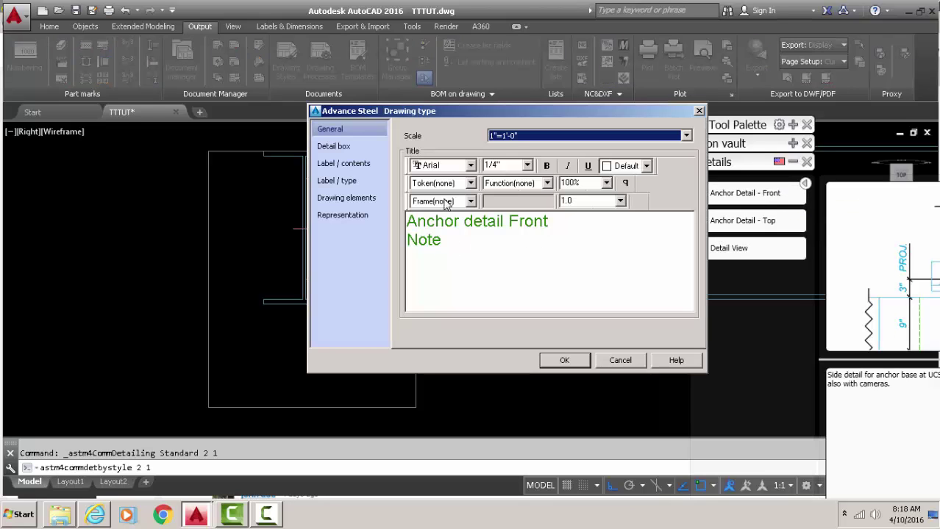
left_click(511, 137)
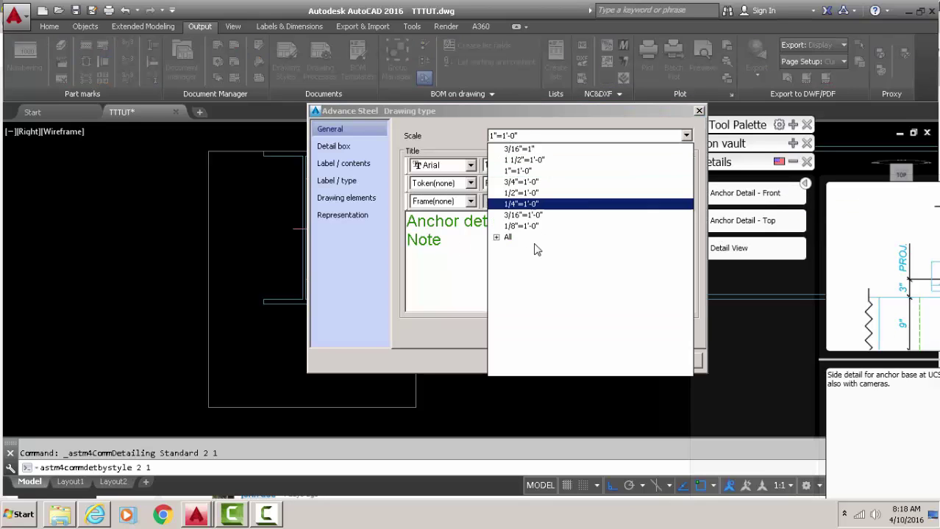
left_click(497, 237)
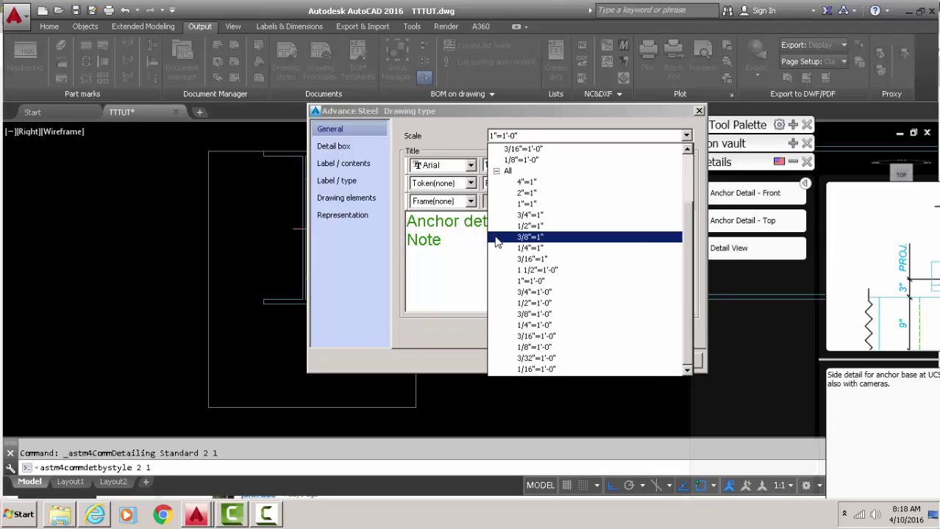
left_click(536, 238)
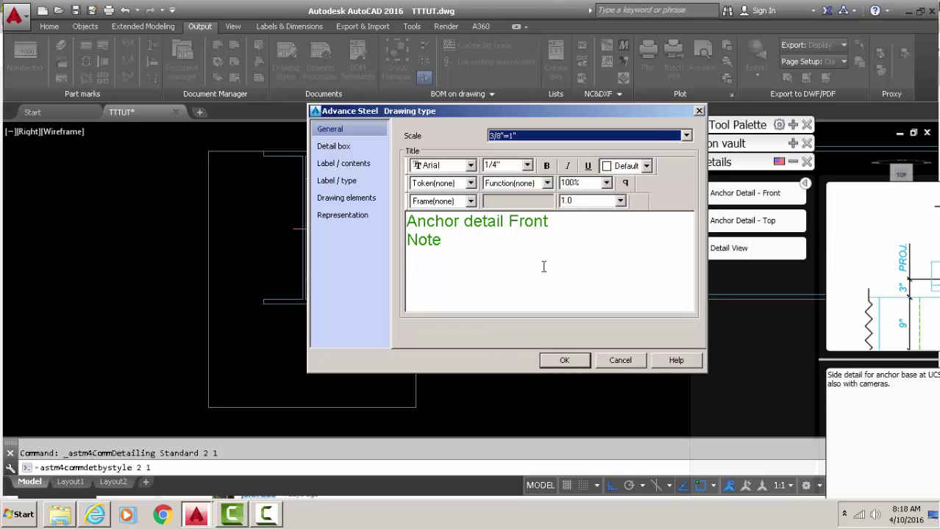
left_click(564, 361)
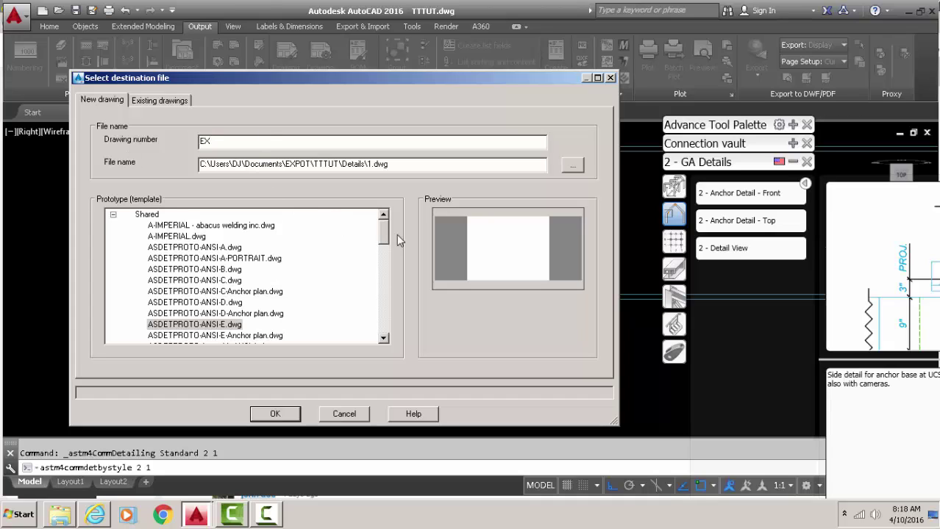
Create the detail as drawing number EX on the ASDETPROTO-ANSI-E.dwg prototype, with the detail window enclosing the bolted connection.
mouse_move(388, 235)
left_mouse_down()
mouse_move(387, 271)
mouse_move(385, 232)
left_mouse_up()
left_click(291, 417)
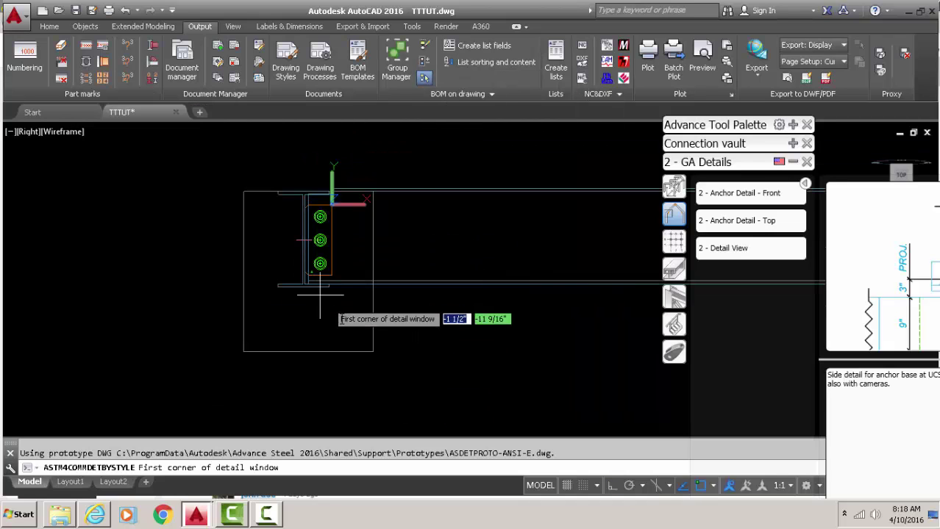
left_click(259, 307)
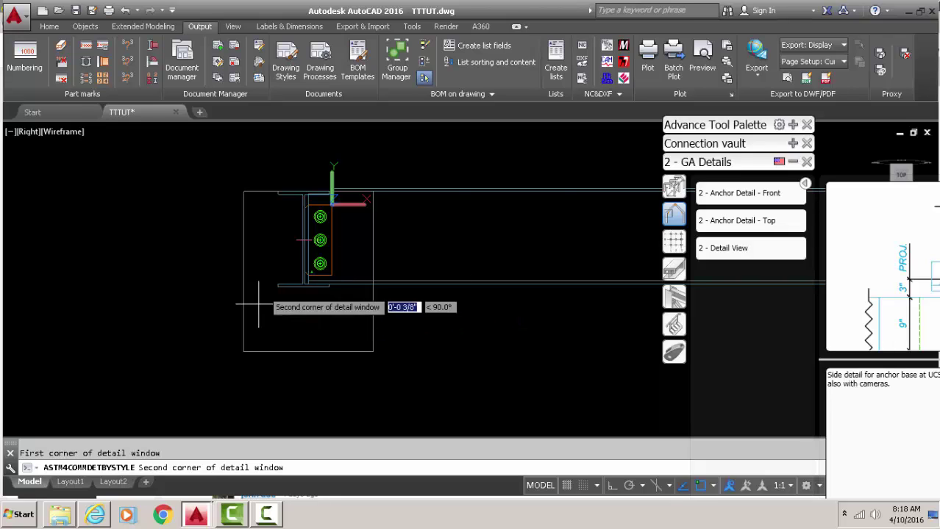
left_click(410, 169)
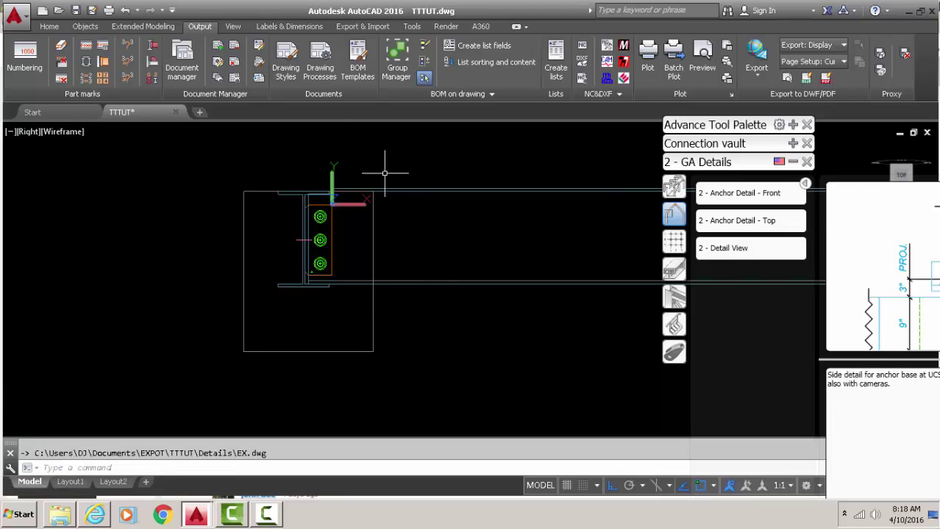
Open the up-to-date EX.dwg detail drawing from the project's Document Manager.
left_click(184, 65)
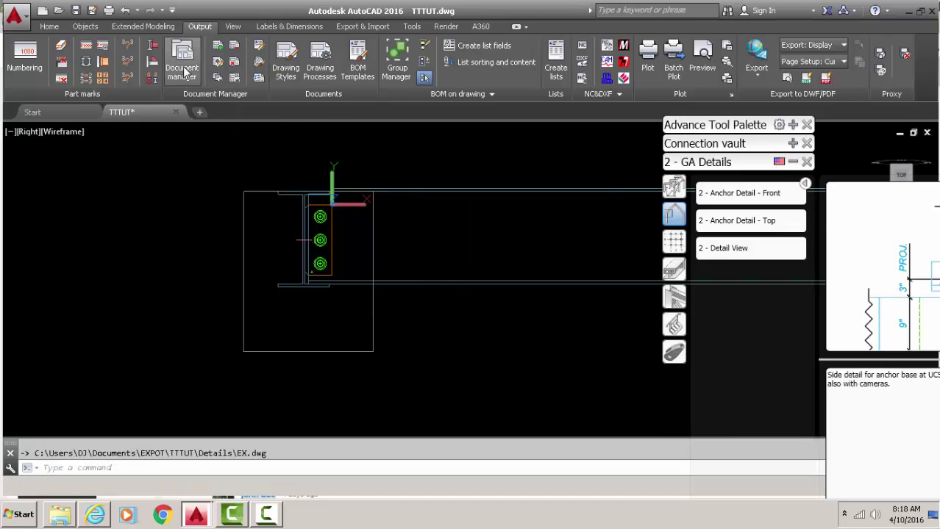
left_click(74, 50)
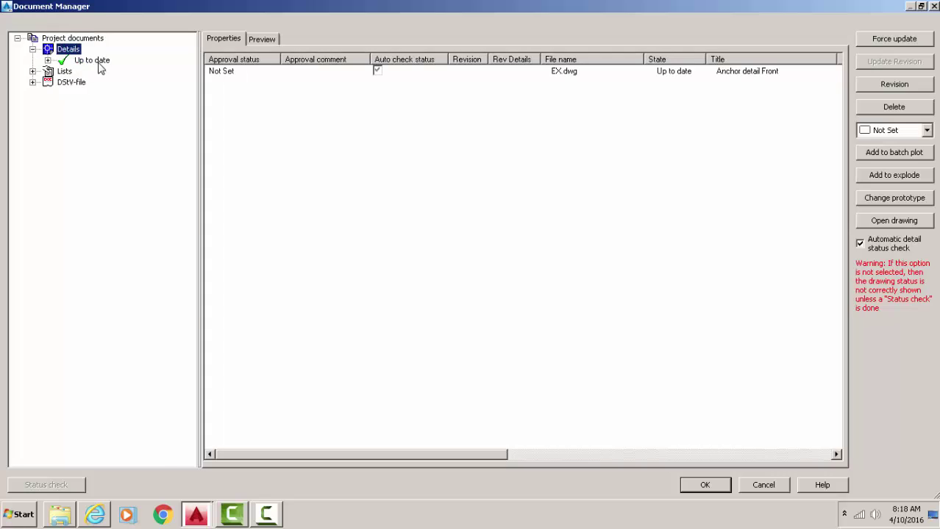
left_click(99, 63)
left_click(238, 70)
left_click(900, 222)
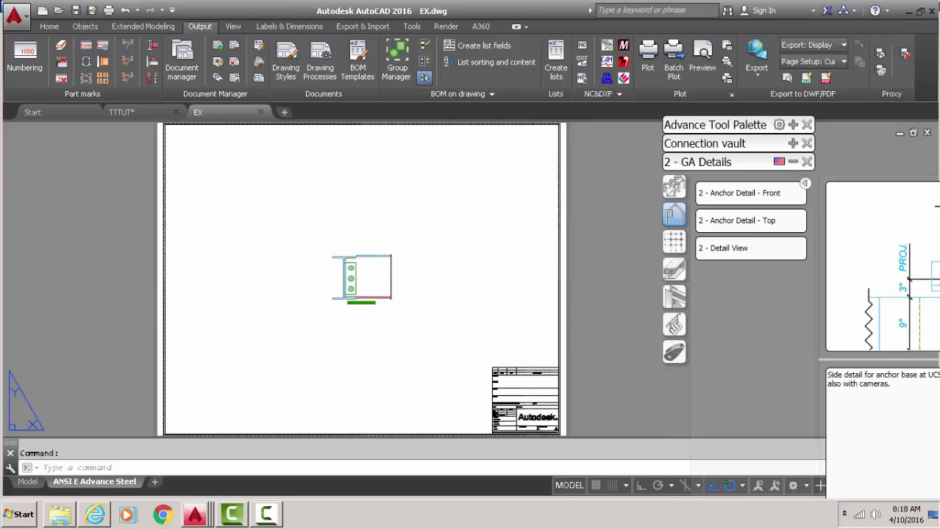
Inspect the connection detail on the ANSI E sheet and close EX.dwg, saving its changes.
scroll(354, 278, "up", 10)
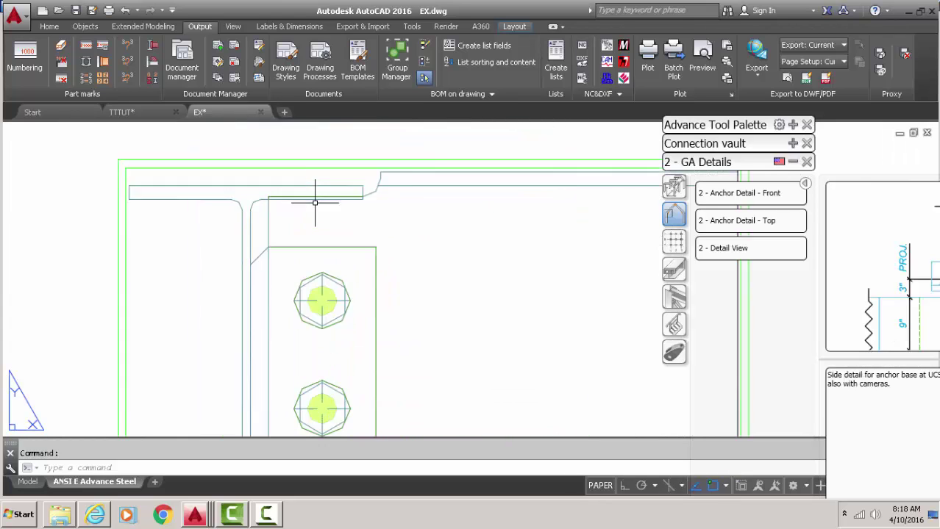
scroll(305, 189, "down", 4)
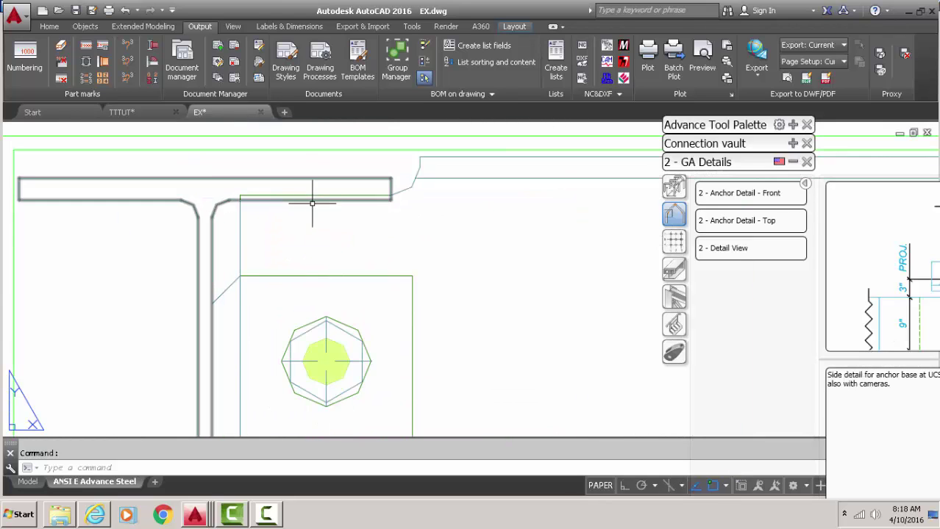
scroll(384, 276, "down", 5)
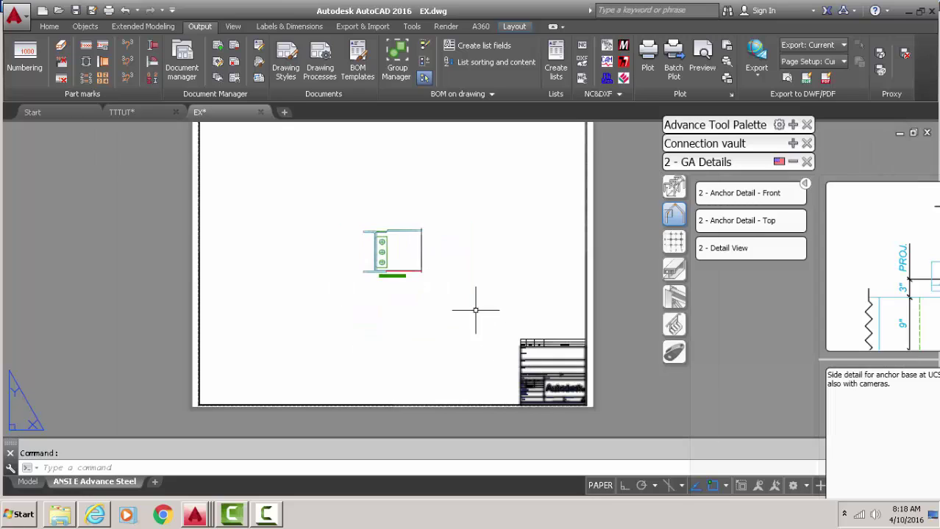
left_click(260, 112)
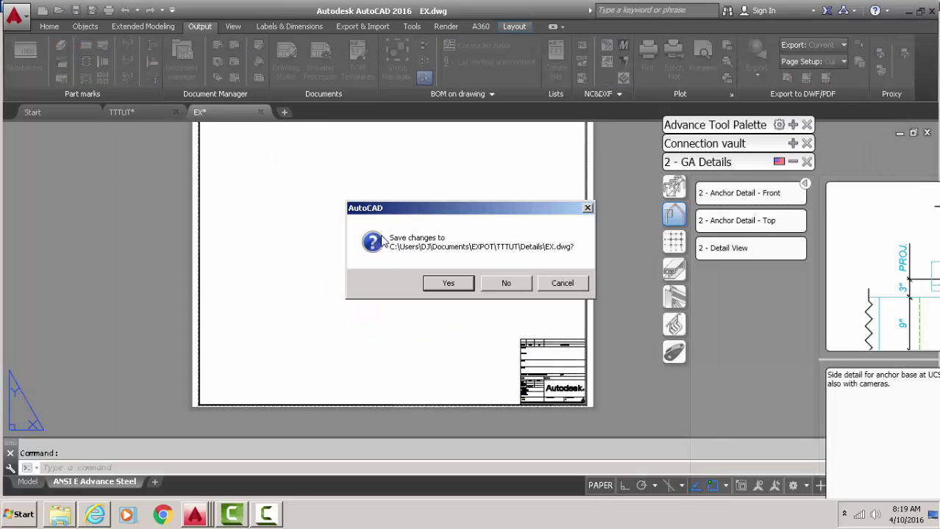
left_click(447, 283)
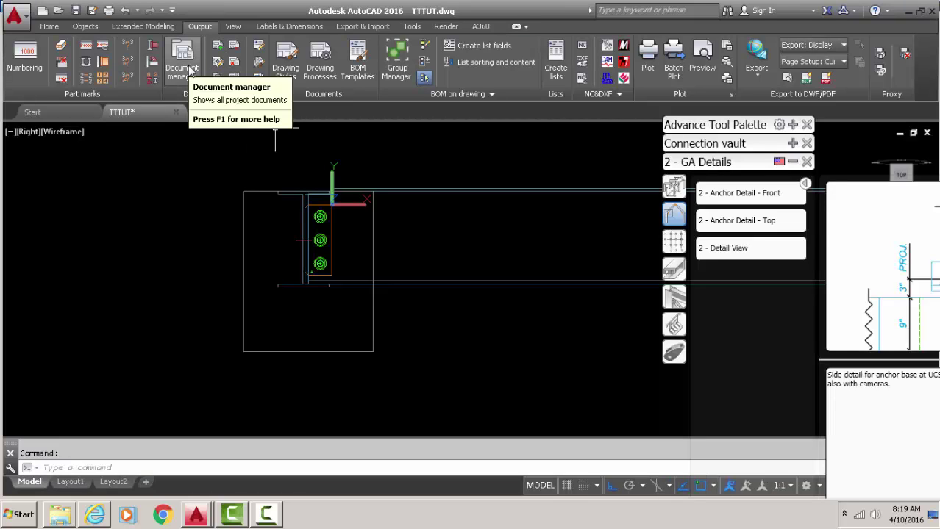
Switch to the separate AutoCAD session showing the Start page and return to the TTTUT.dwg model.
left_click(199, 514)
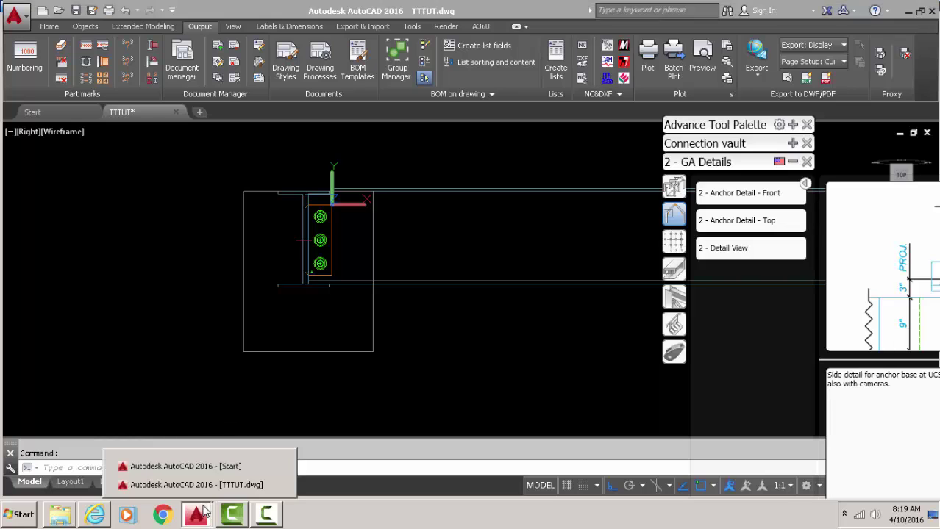
left_click(207, 469)
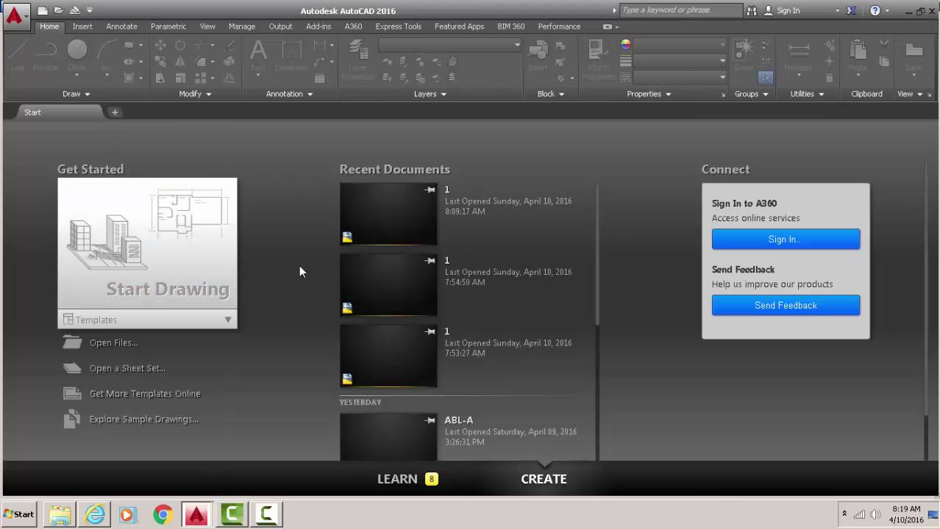
left_click(197, 514)
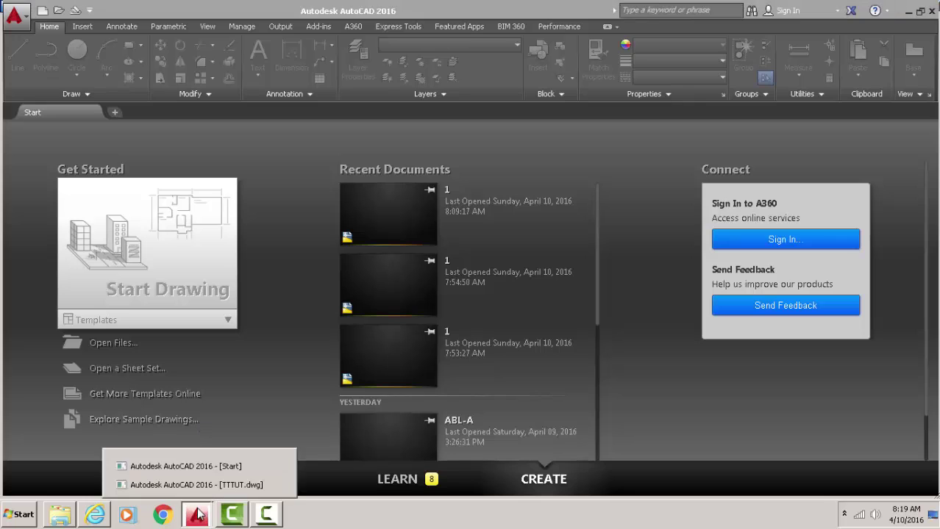
left_click(196, 485)
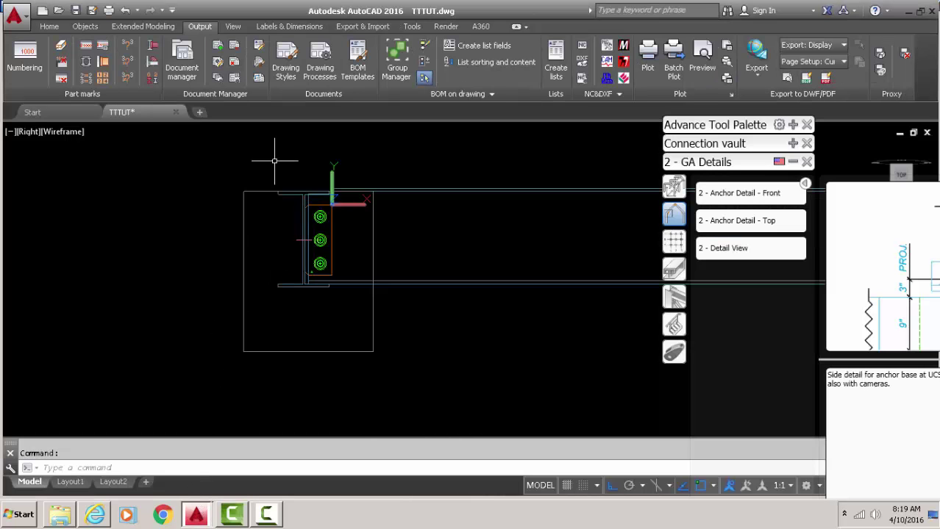
Add EX.dwg to the batch explode list in the project's Document Manager and run the explode on it.
left_click(184, 70)
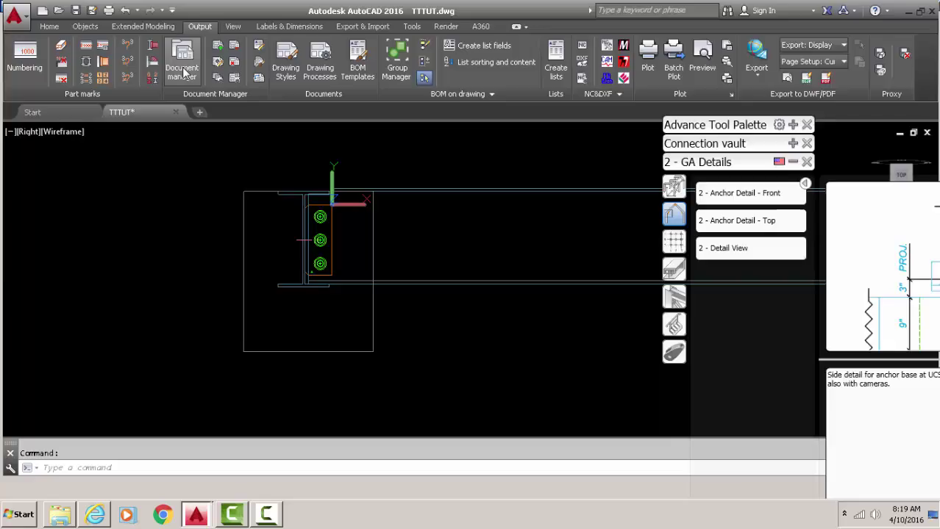
left_click(116, 72)
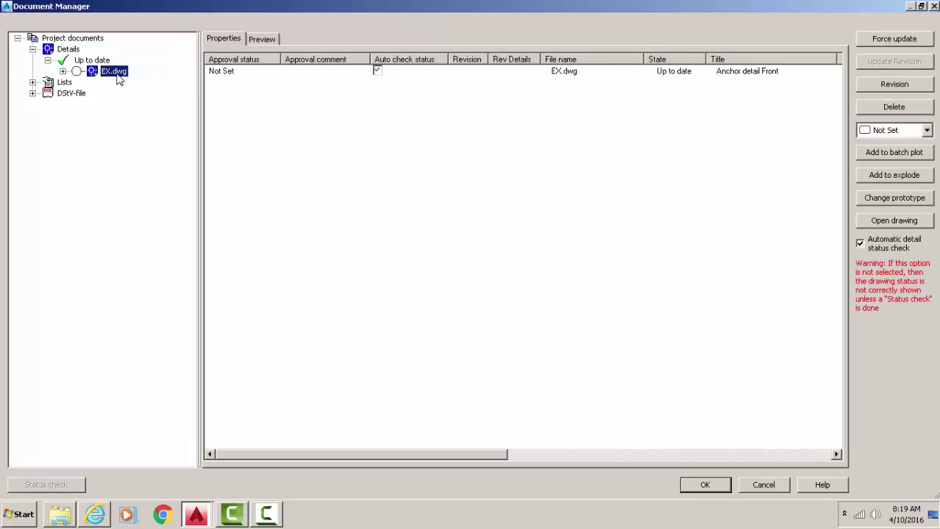
left_click(898, 176)
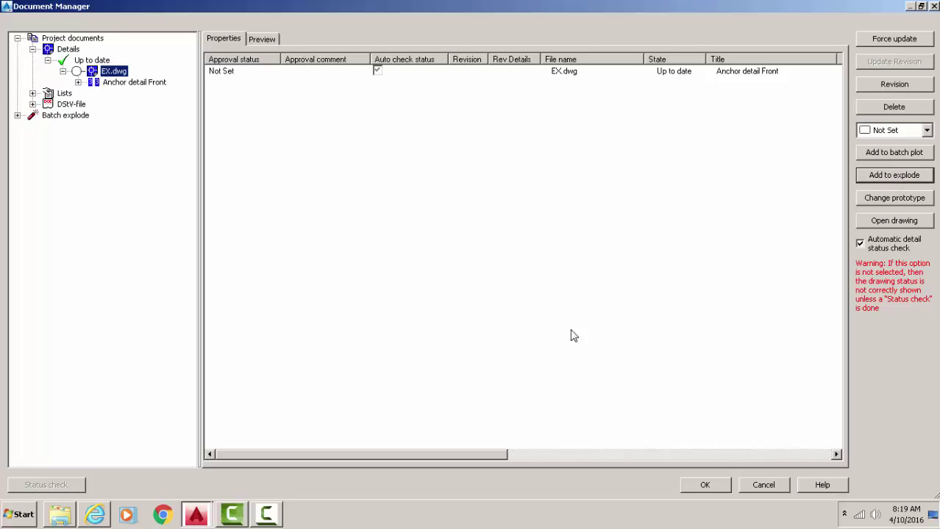
left_click(707, 489)
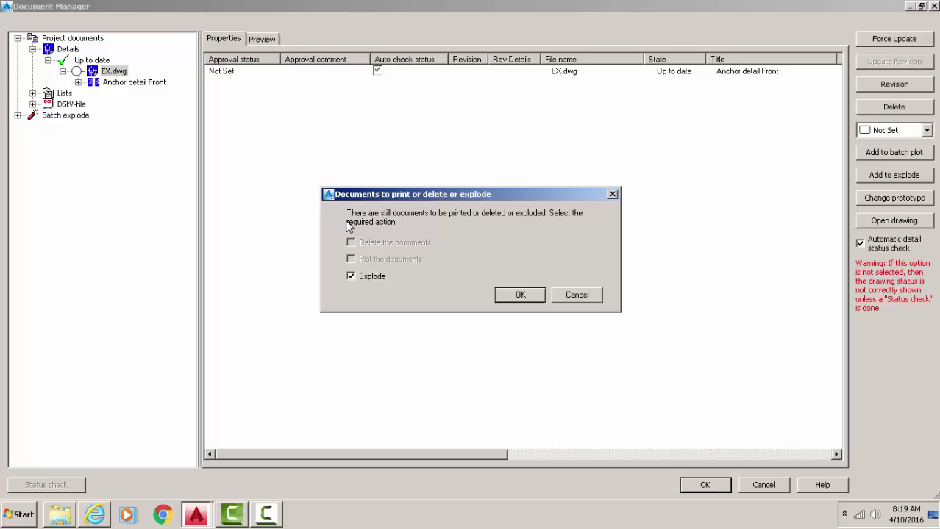
left_click(520, 295)
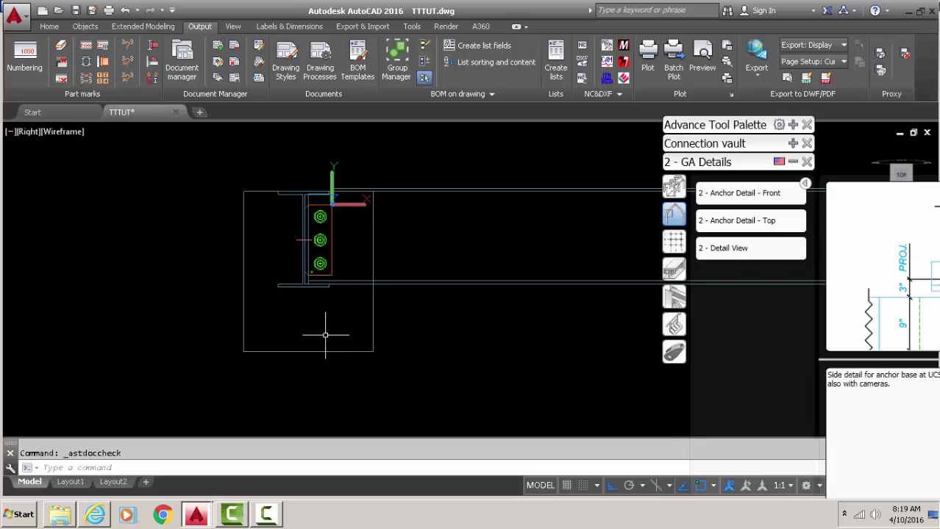
Switch to the separate plain AutoCAD session and open the EX drawing from the TTTUT project's DetailsExploded folder.
left_click(195, 515)
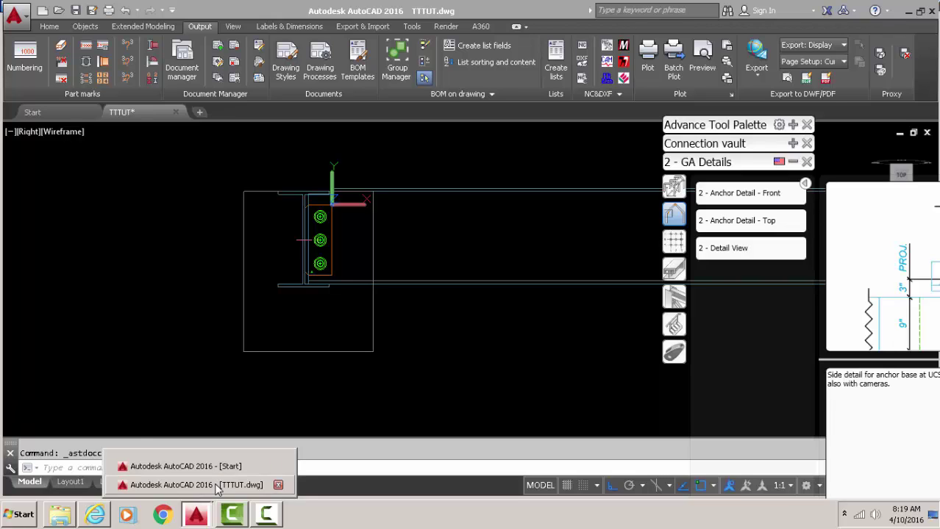
left_click(159, 467)
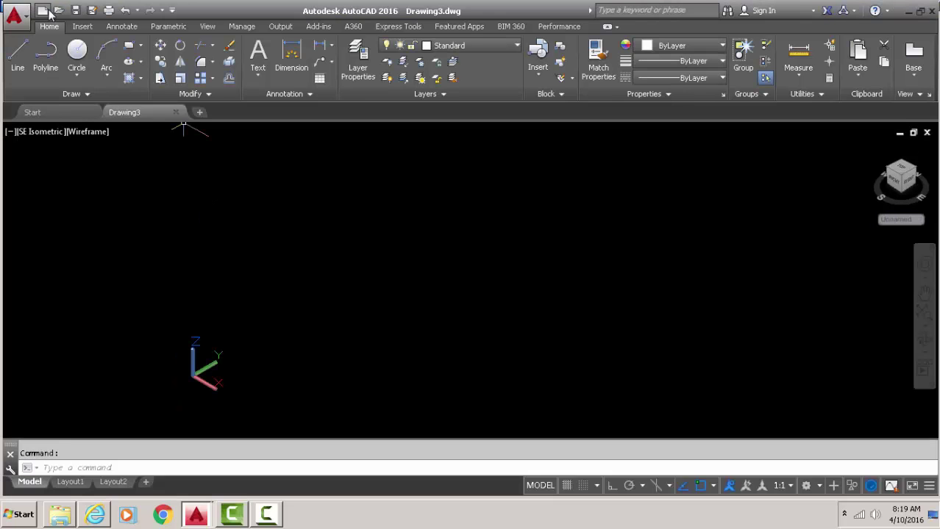
left_click(58, 11)
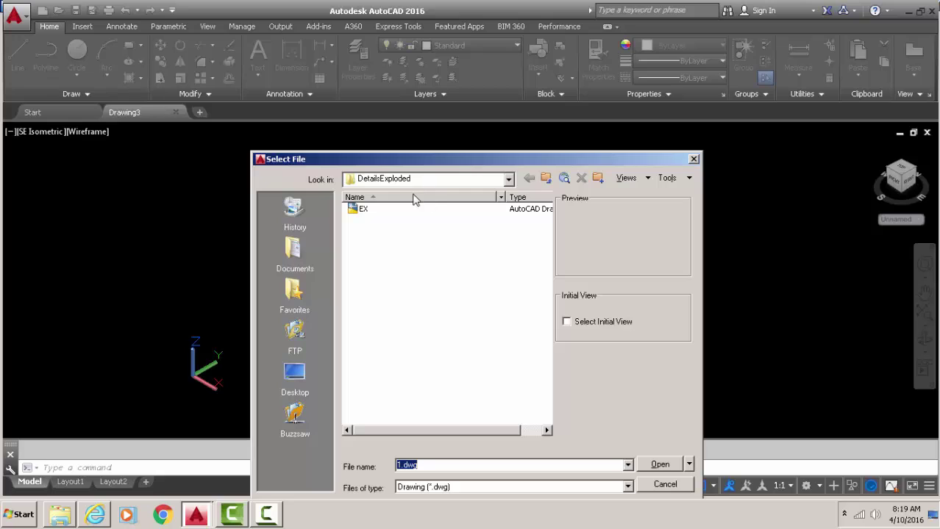
left_click(546, 178)
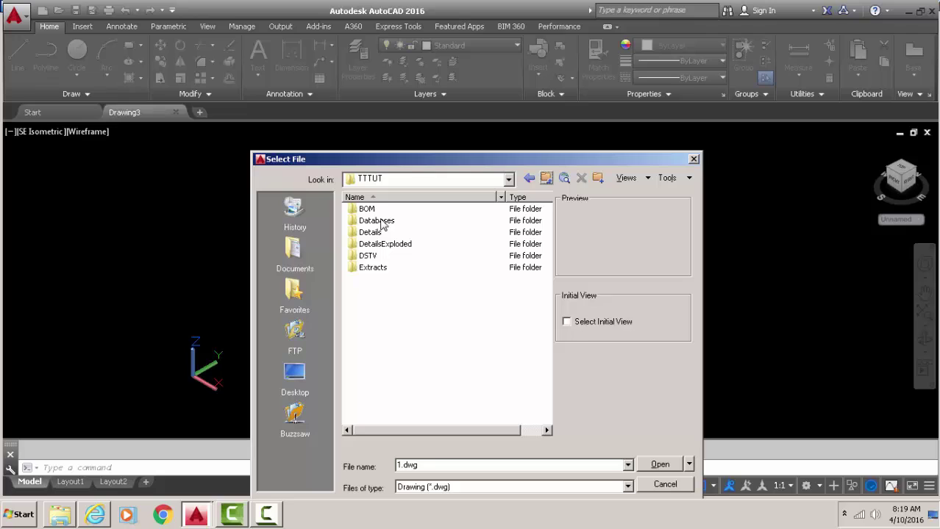
left_click(545, 179)
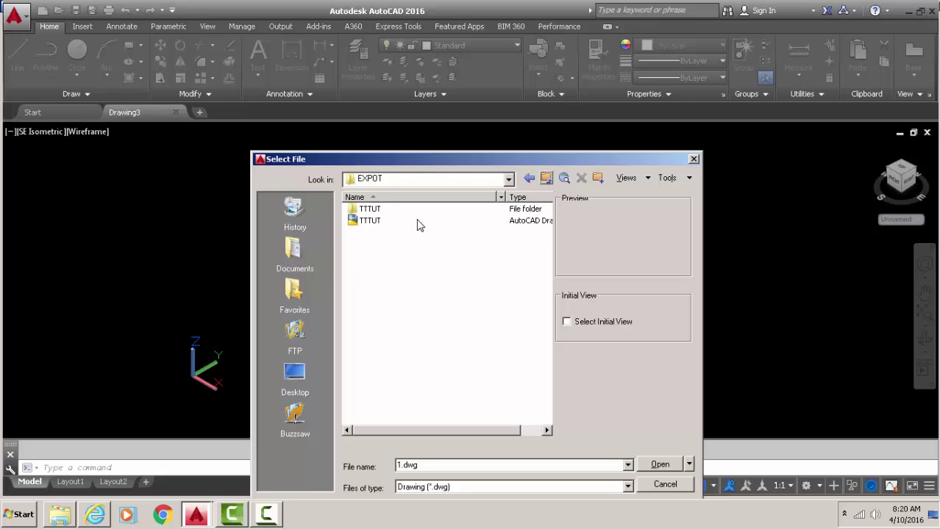
double_click(375, 211)
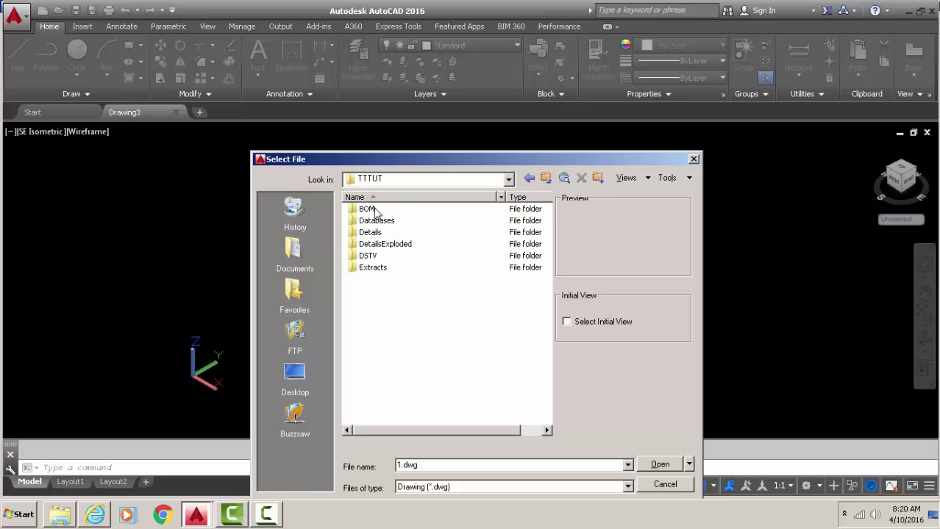
left_click(375, 210)
left_click(393, 247)
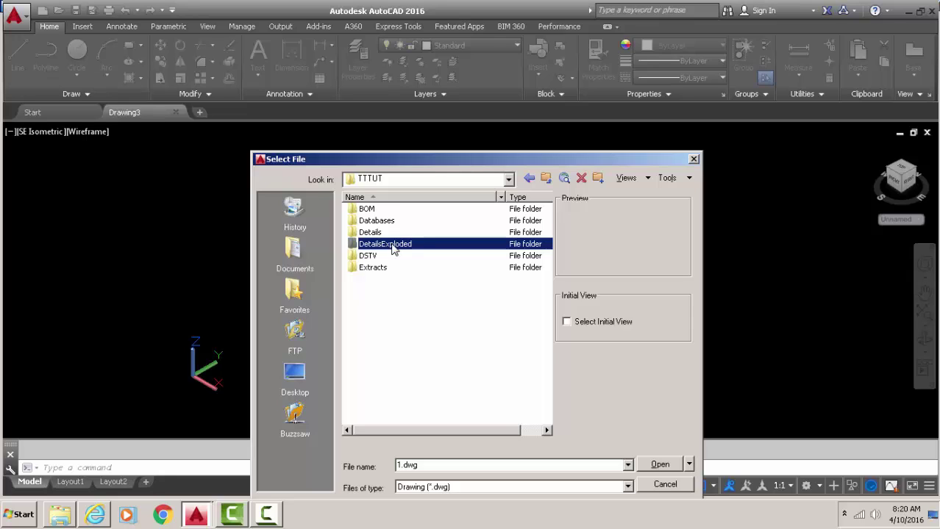
double_click(394, 247)
left_click(359, 209)
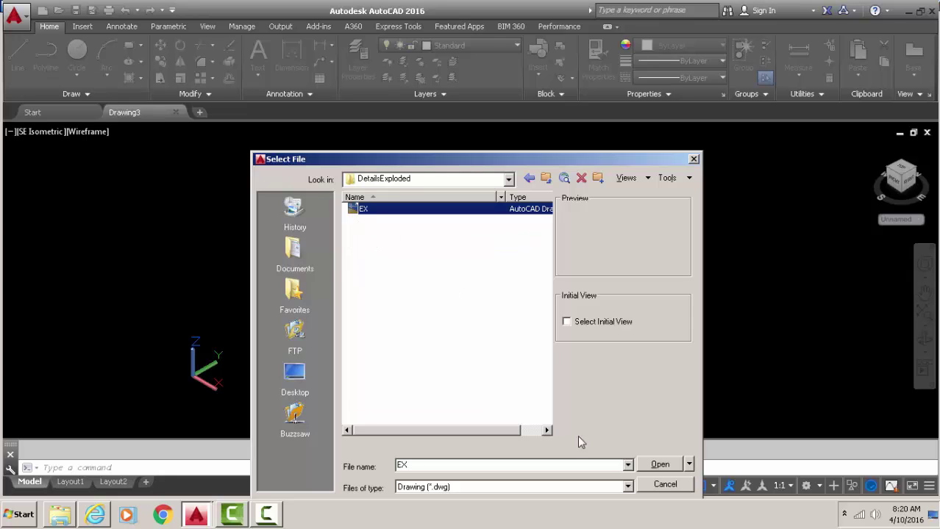
left_click(665, 466)
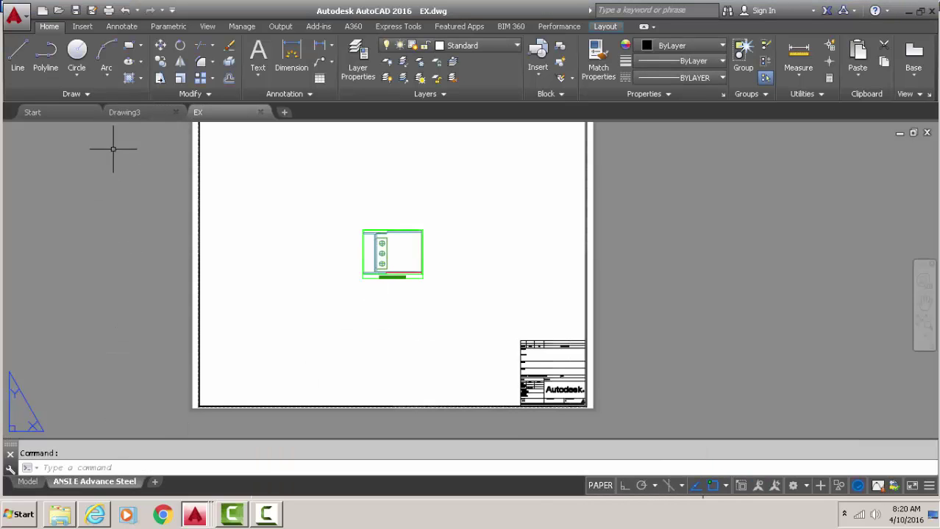
Examine the exploded connection detail by probing the plate's edges and the outer frame as ordinary AutoCAD objects.
scroll(401, 243, "up", 6)
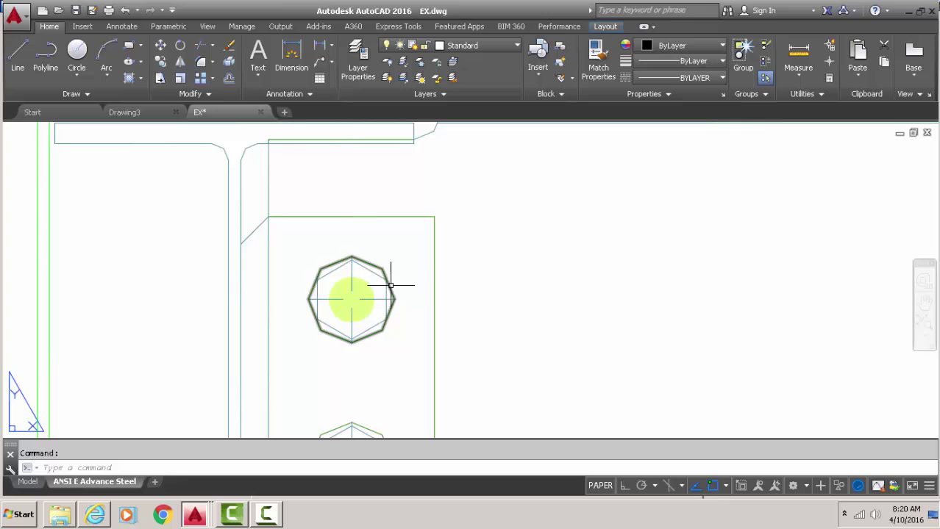
scroll(390, 286, "down", 5)
left_click(465, 192)
left_click(439, 218)
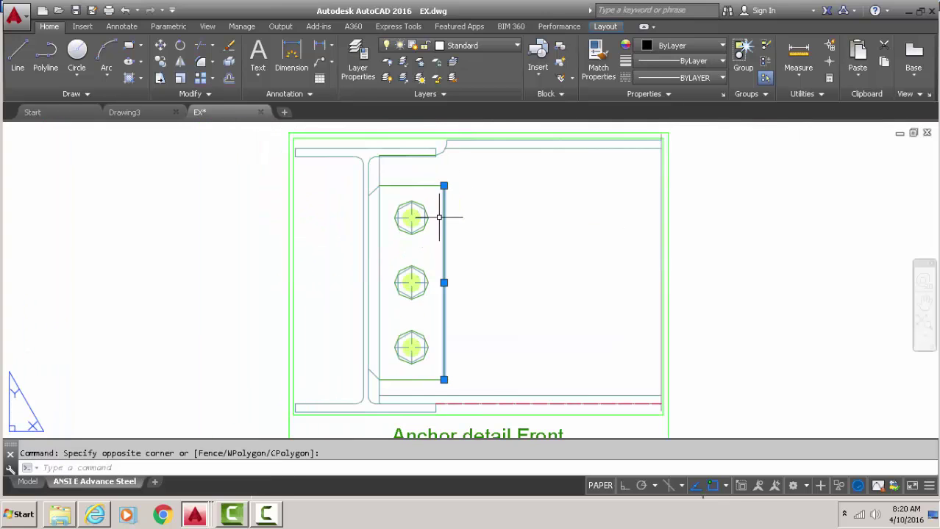
left_click(418, 164)
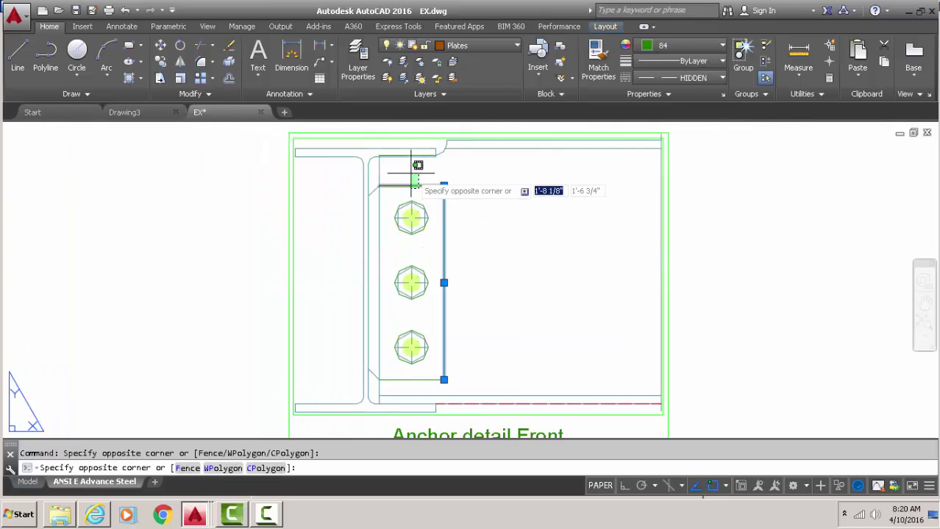
key("Escape")
scroll(425, 195, "down", 8)
scroll(428, 210, "up", 4)
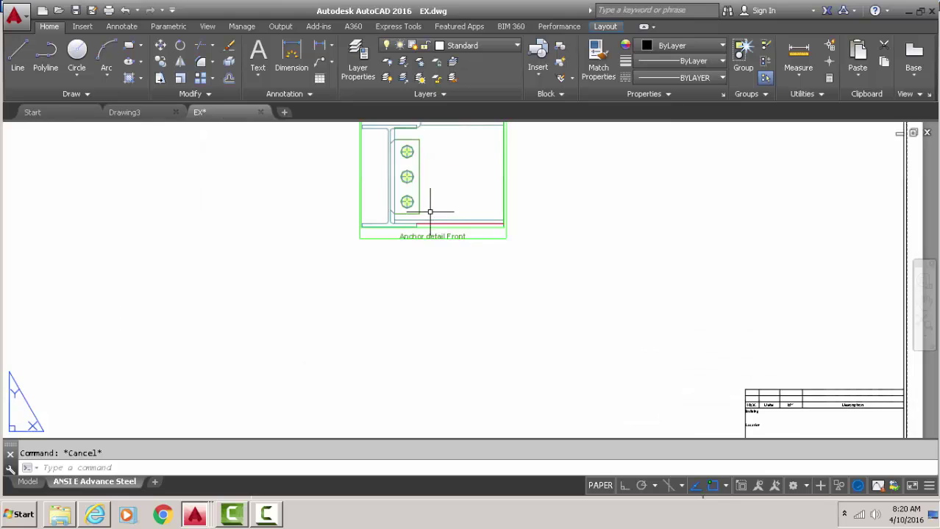
double_click(478, 236)
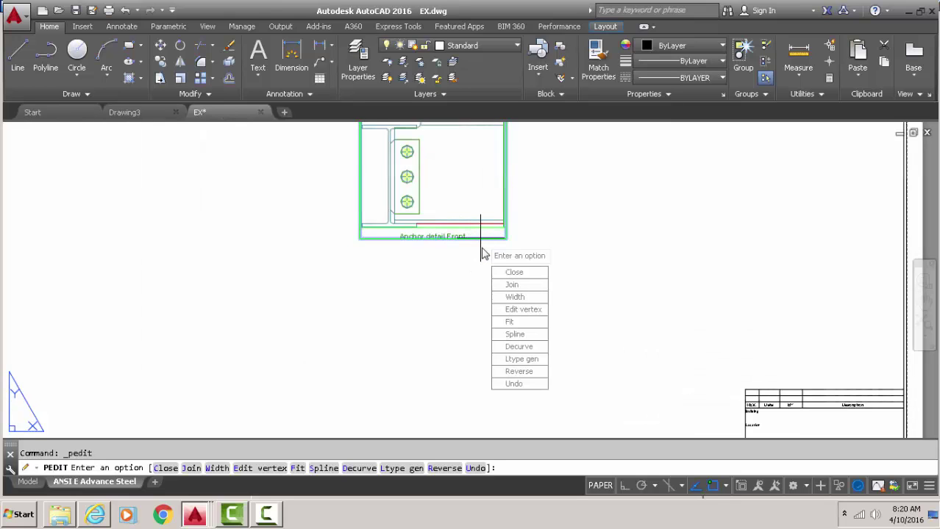
key("Escape")
Delete the two green rectangular frames around the Anchor detail Front view.
scroll(483, 250, "up", 6)
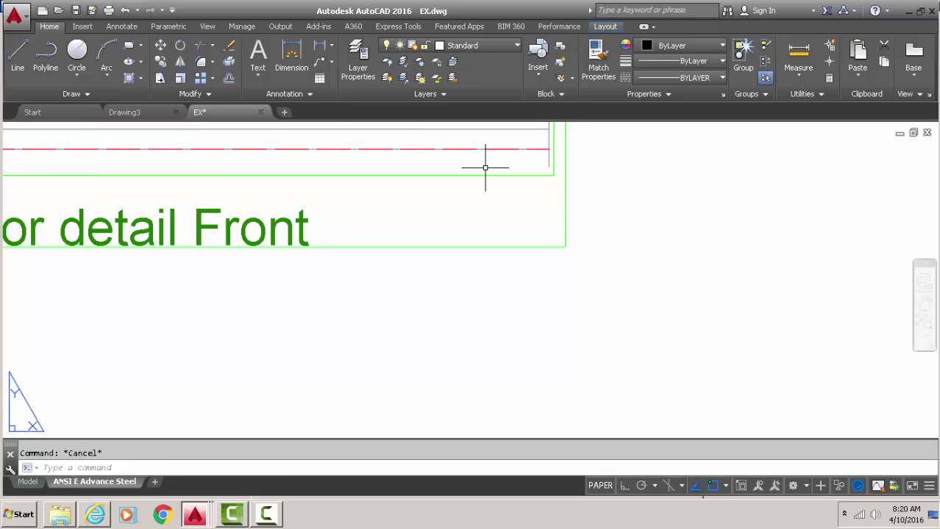
left_click(485, 167)
left_click(424, 298)
key("Delete")
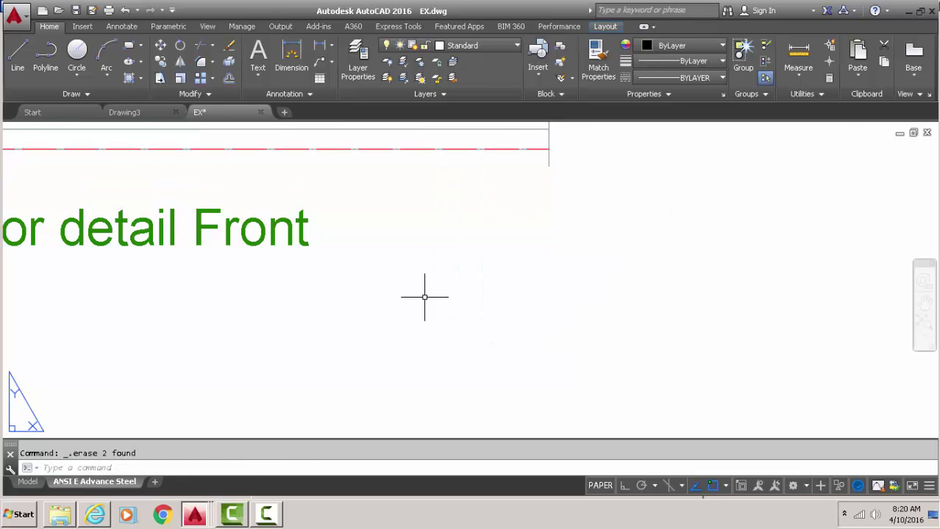
Add a vertical linear dimension between the centres of the upper and middle bolts, placed to the right of the plate.
scroll(424, 287, "down", 5)
scroll(416, 265, "up", 4)
scroll(416, 248, "down", 3)
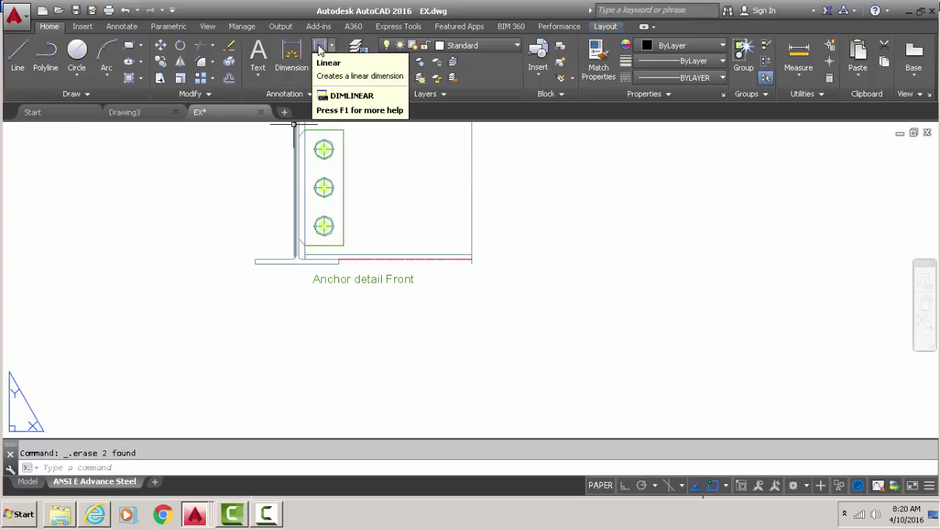
left_click(318, 46)
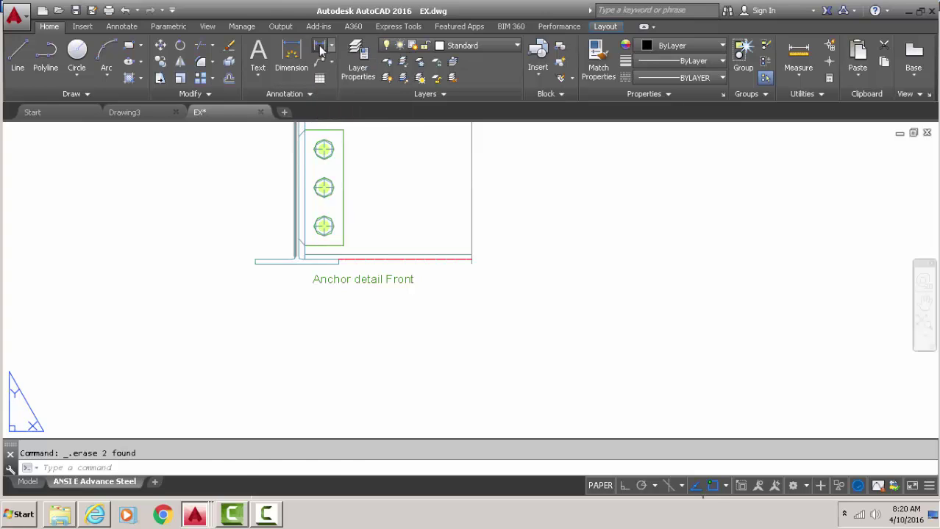
left_click(324, 147)
left_click(325, 188)
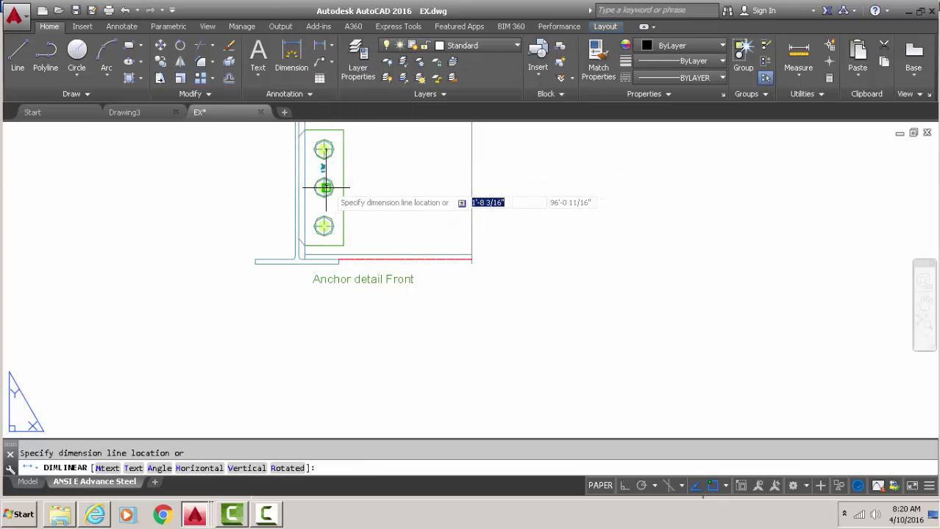
left_click(430, 171)
scroll(361, 204, "down", 4)
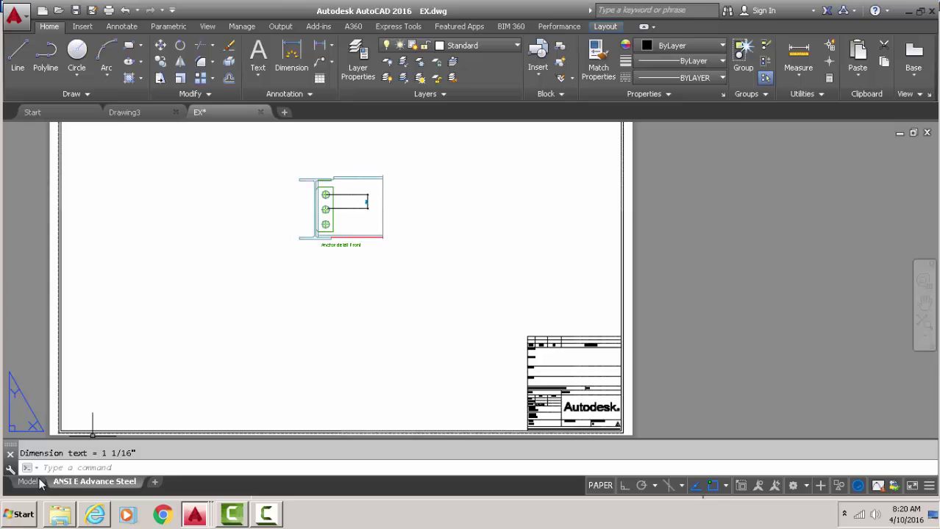
Save the edited EX drawing, then view the Save Drawing As options and cancel them.
left_click(73, 12)
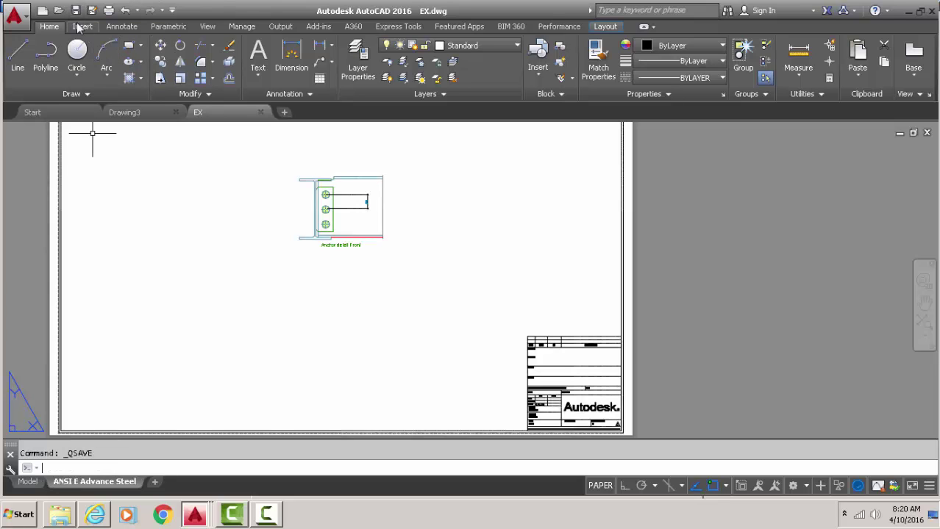
left_click(91, 11)
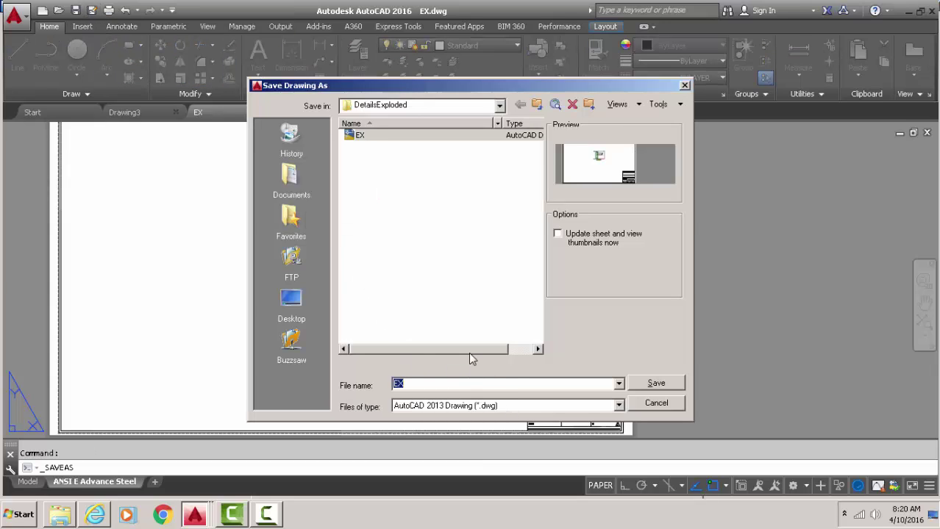
left_click(673, 403)
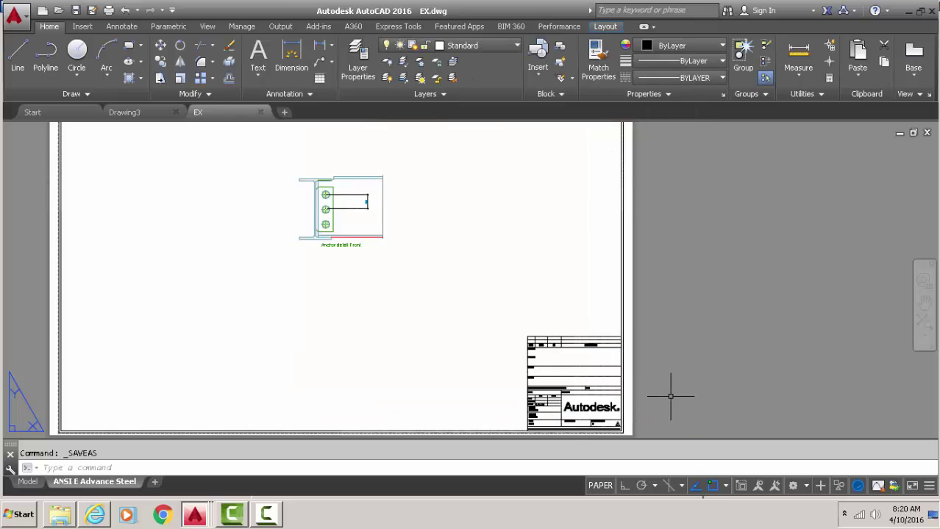
left_click(265, 514)
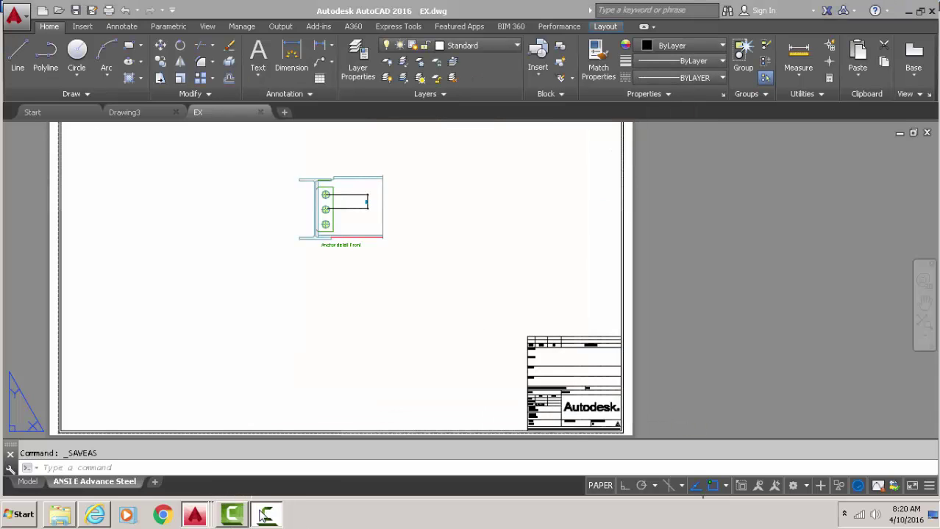